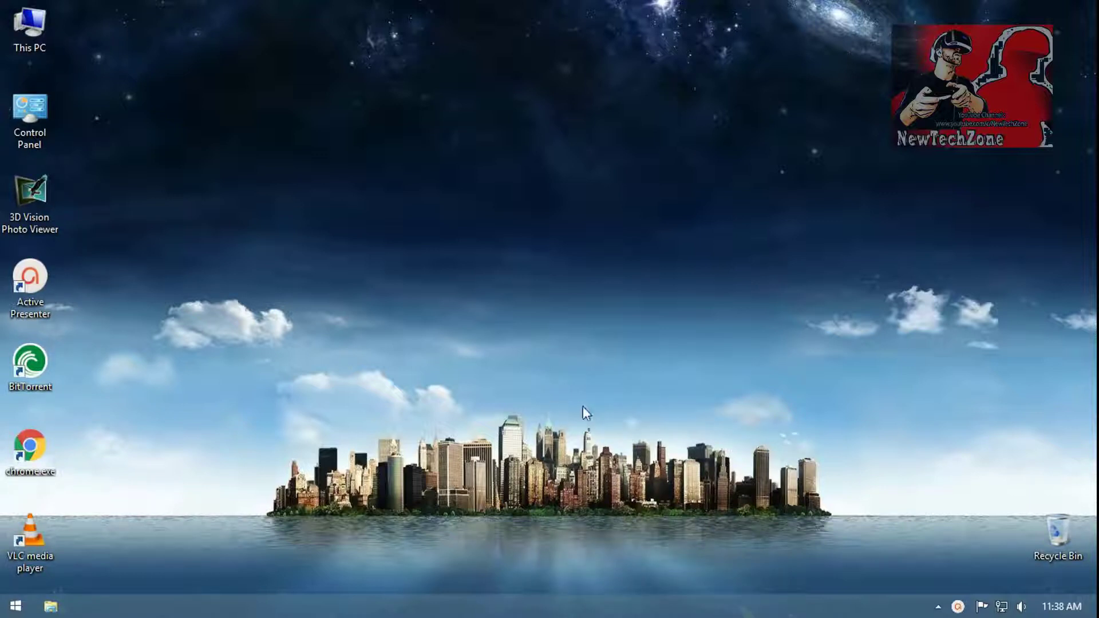
- Open This PC, then Local Disk (C:), and select the Windows.old folder
{"action": "double_click", "coordinate": [39, 36]}
{"action": "double_click", "coordinate": [540, 316]}
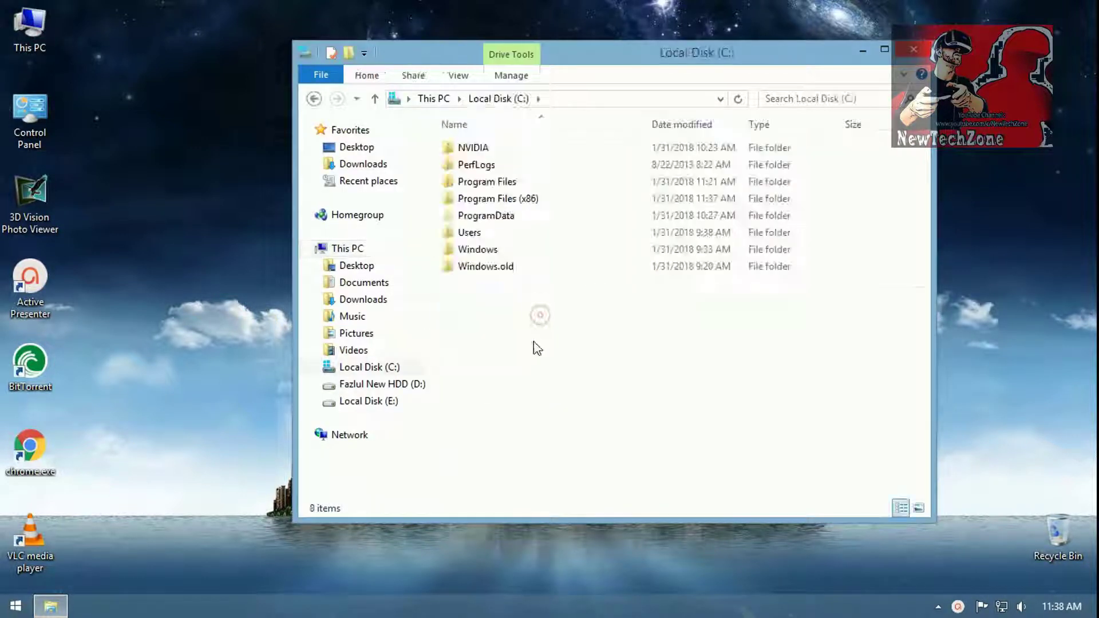
{"action": "left_click", "coordinate": [500, 273]}
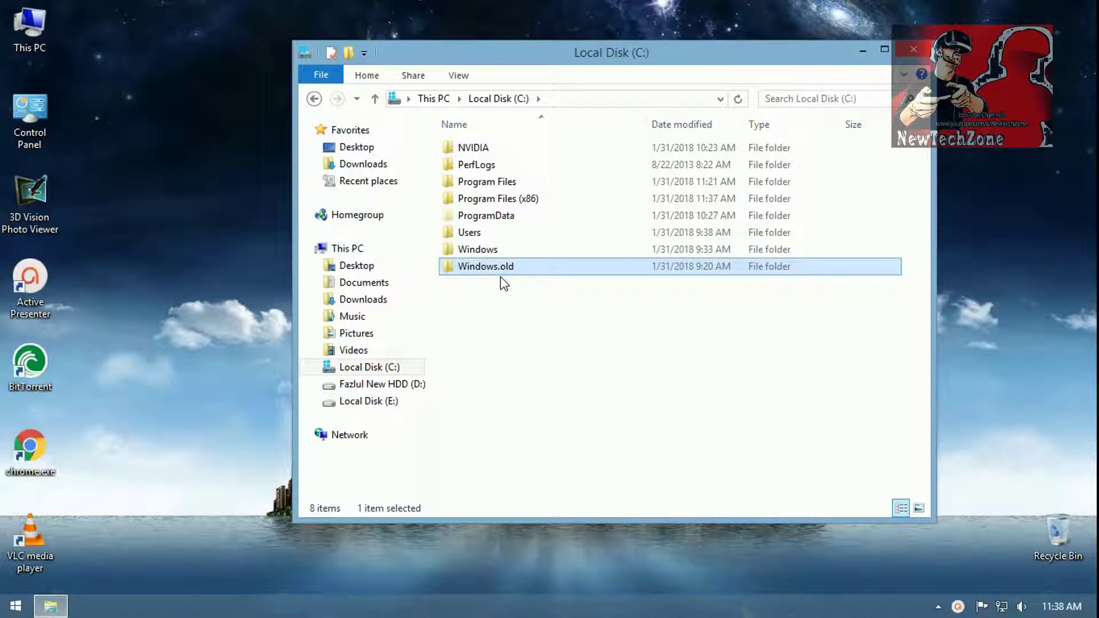
{"action": "left_click_drag", "start_coordinate": [607, 61], "coordinate": [545, 73]}
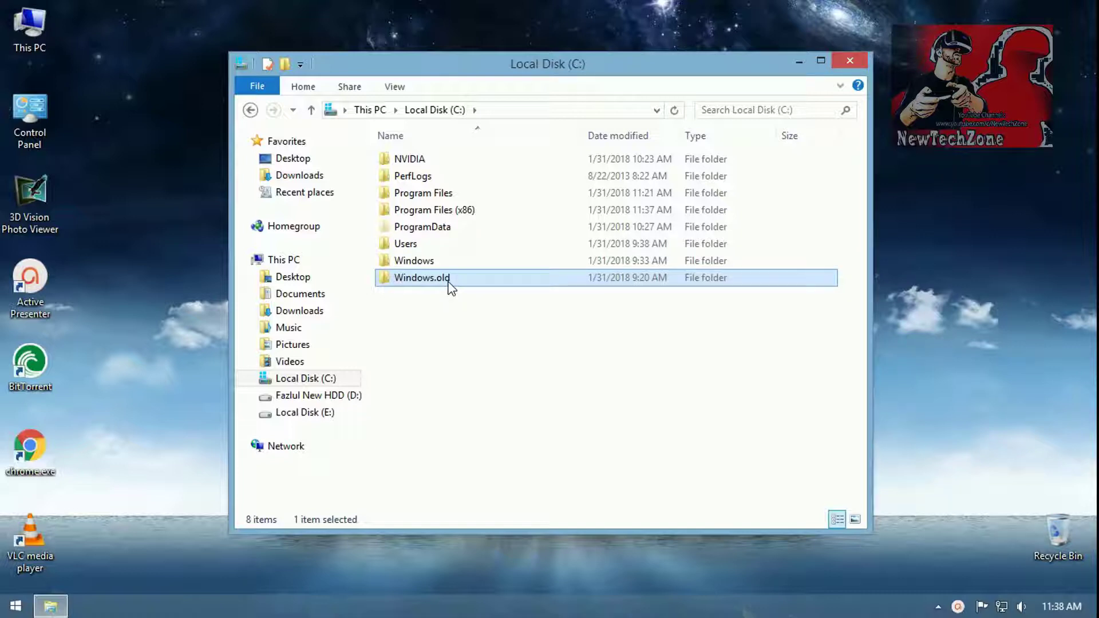
{"action": "mouse_move", "coordinate": [450, 287]}
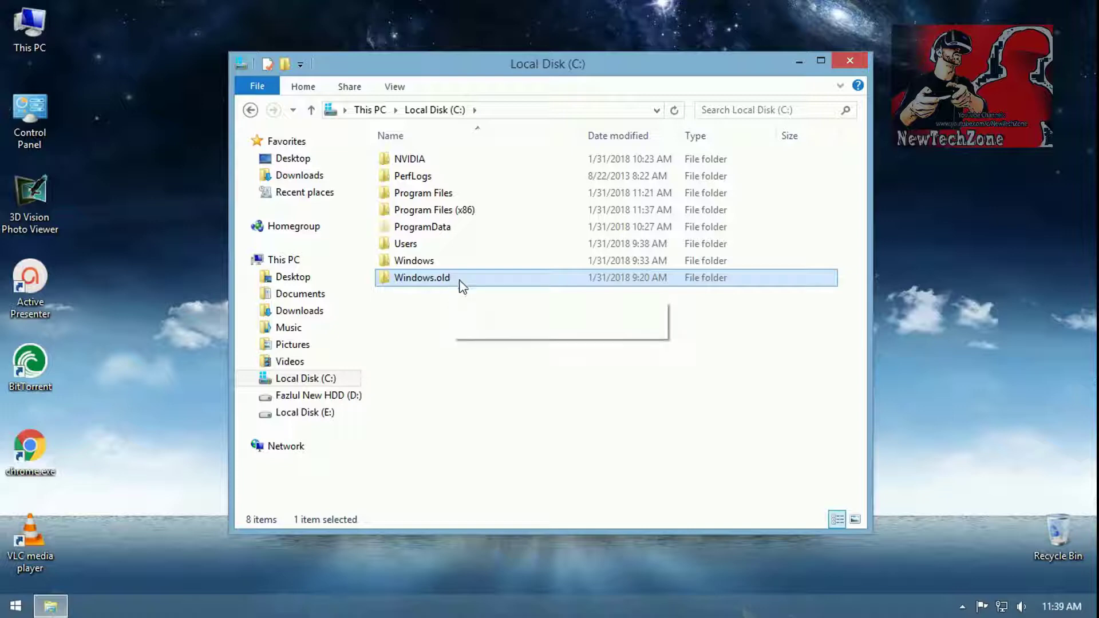
- View the Windows.old folder's Properties to read its size, then close them
{"action": "right_click", "coordinate": [460, 280]}
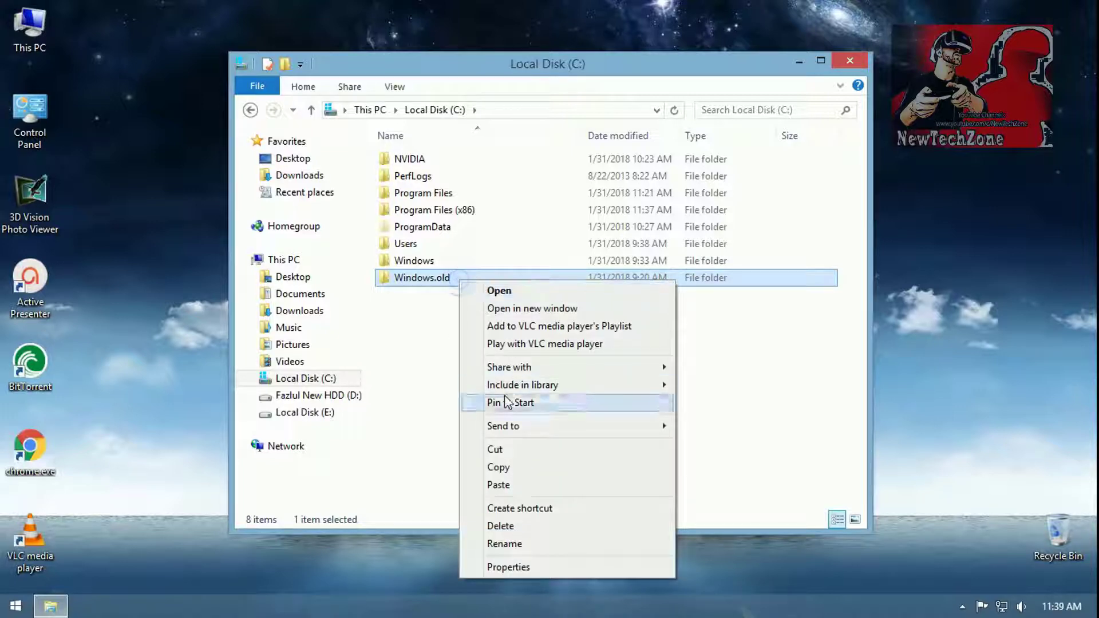
{"action": "left_click", "coordinate": [543, 566]}
{"action": "left_click_drag", "start_coordinate": [606, 210], "coordinate": [678, 142]}
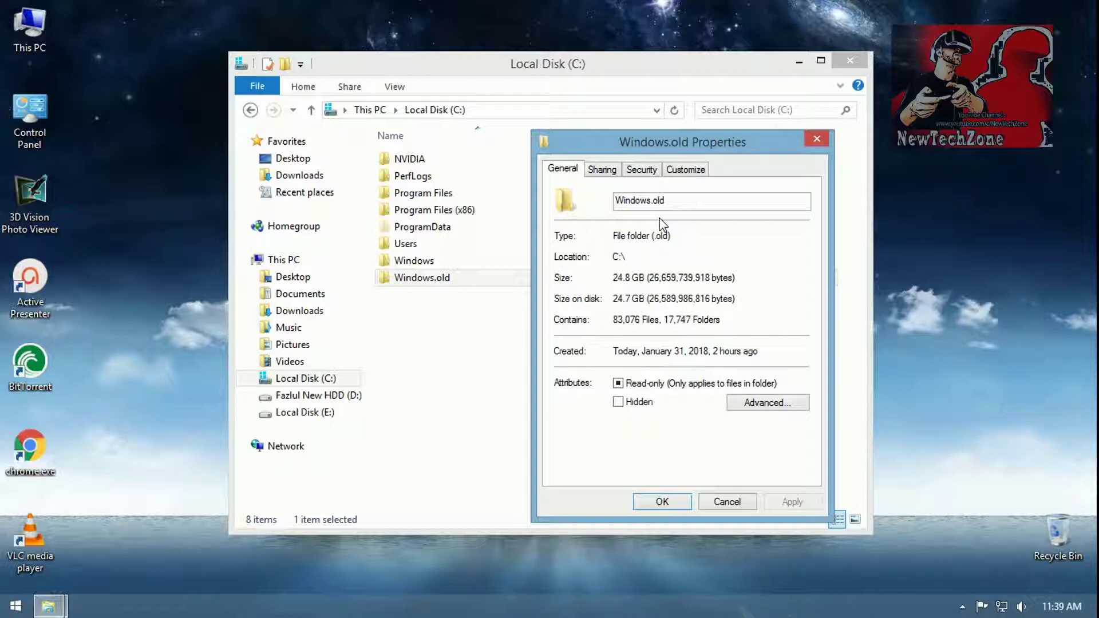
{"action": "left_click", "coordinate": [645, 280]}
{"action": "left_click", "coordinate": [664, 501]}
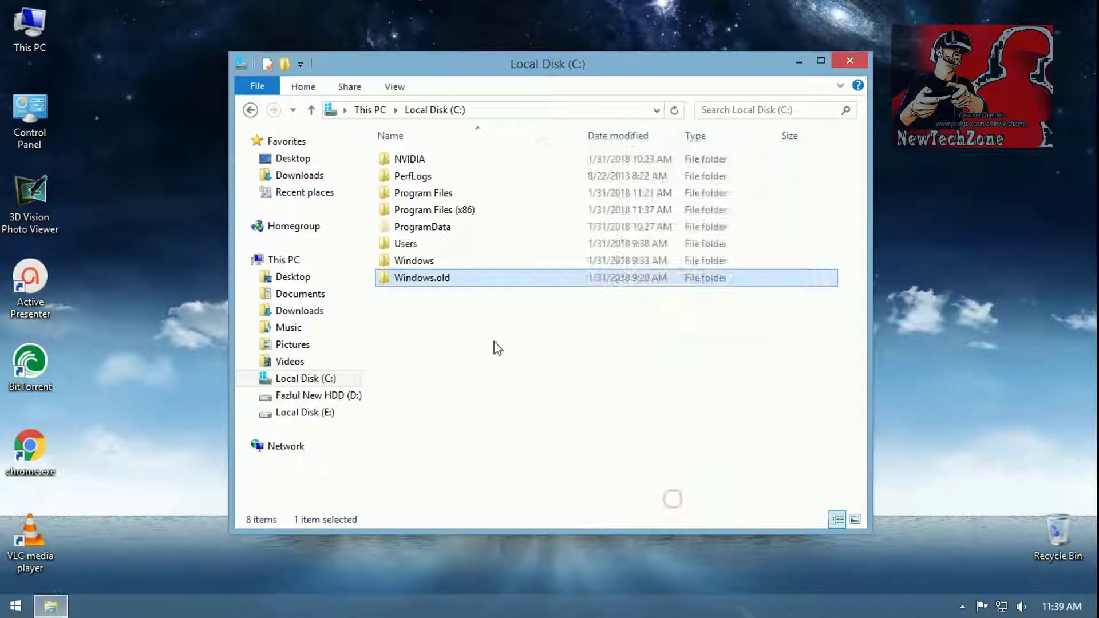
- Return to This PC, where Local Disk (C:) shows 2.80 GB free of 38.9 GB
{"action": "right_click", "coordinate": [428, 279]}
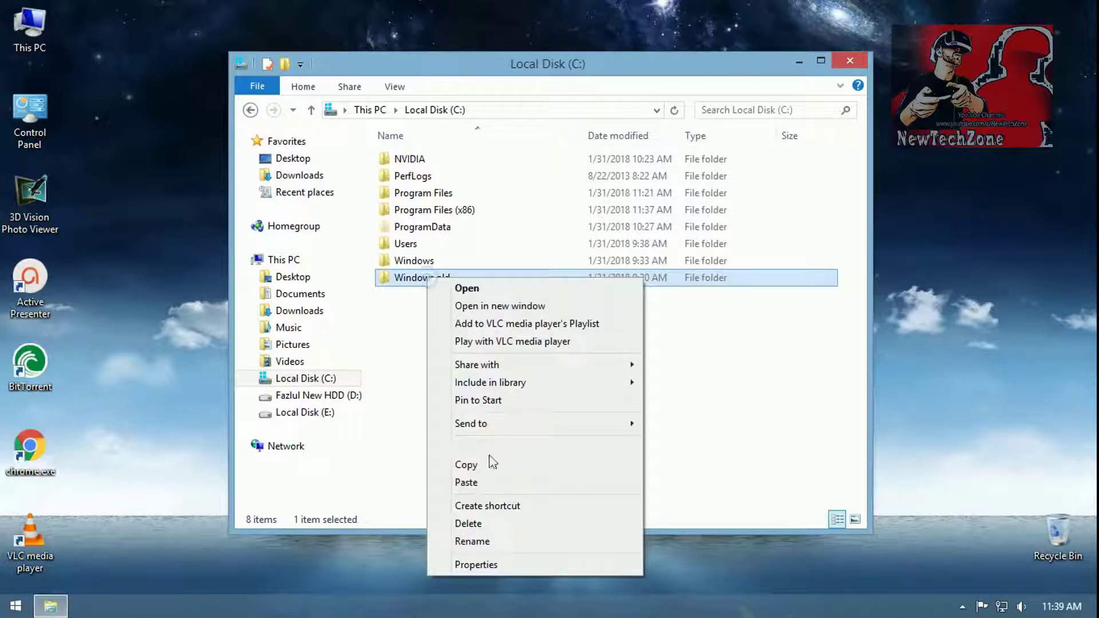
{"action": "left_click", "coordinate": [753, 382]}
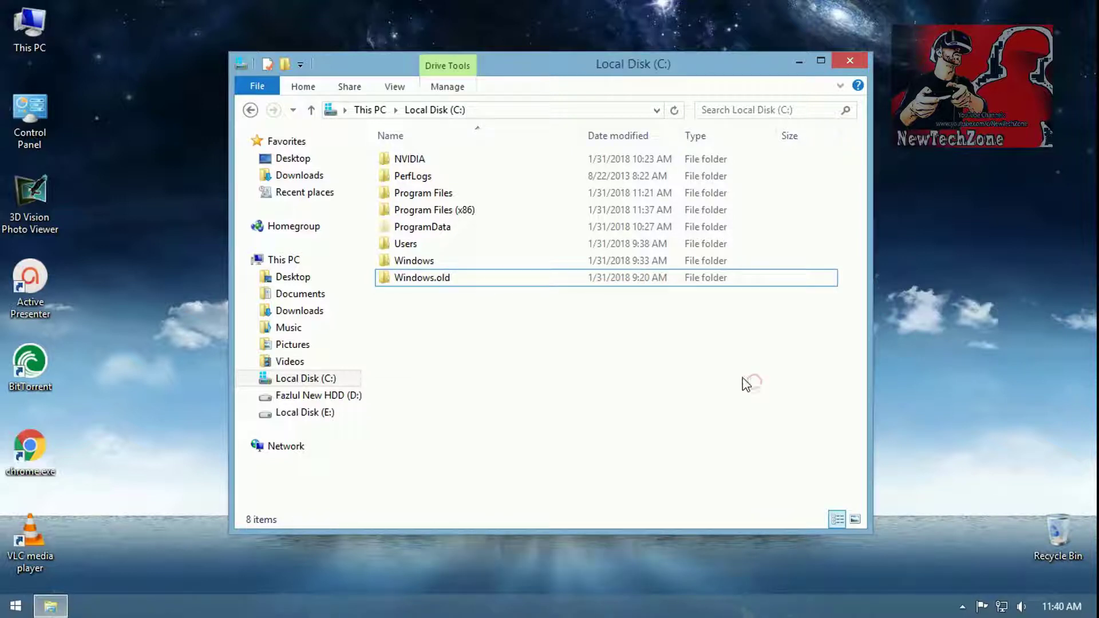
{"action": "left_click", "coordinate": [250, 109]}
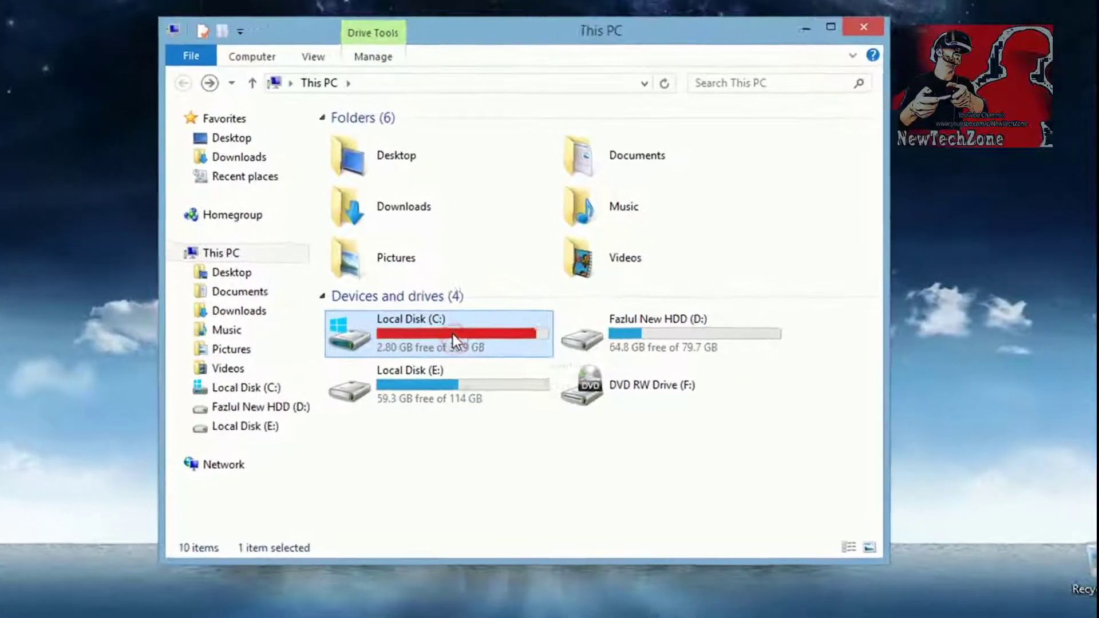
- Open Local Disk (C:) Properties and run Disk Cleanup, which offers up to 7.90 MB
{"action": "right_click", "coordinate": [453, 336]}
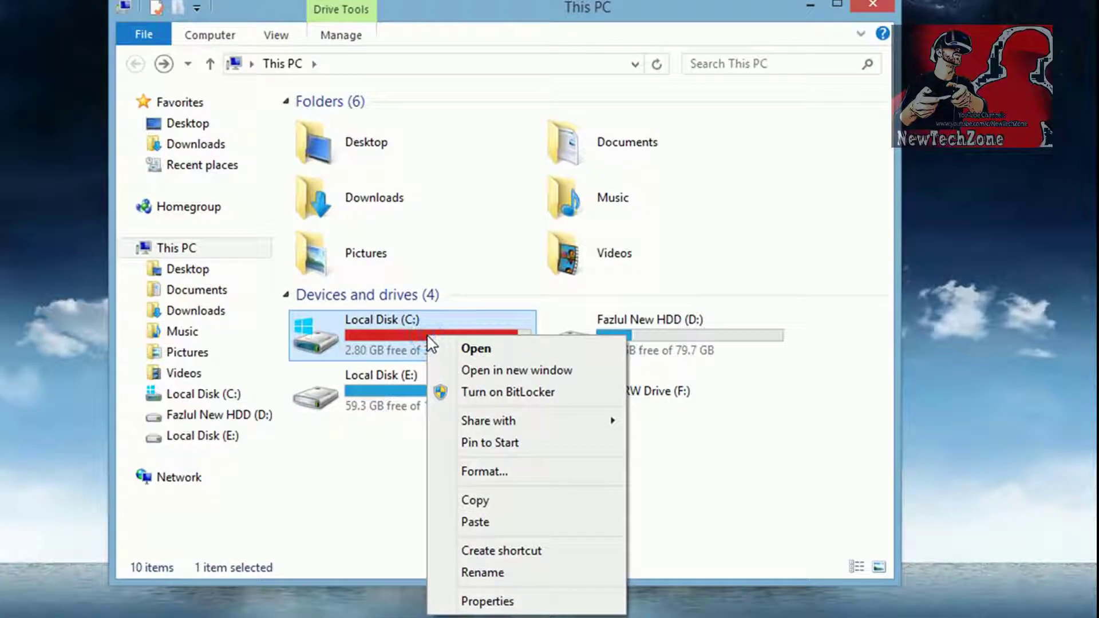
{"action": "left_click", "coordinate": [487, 601]}
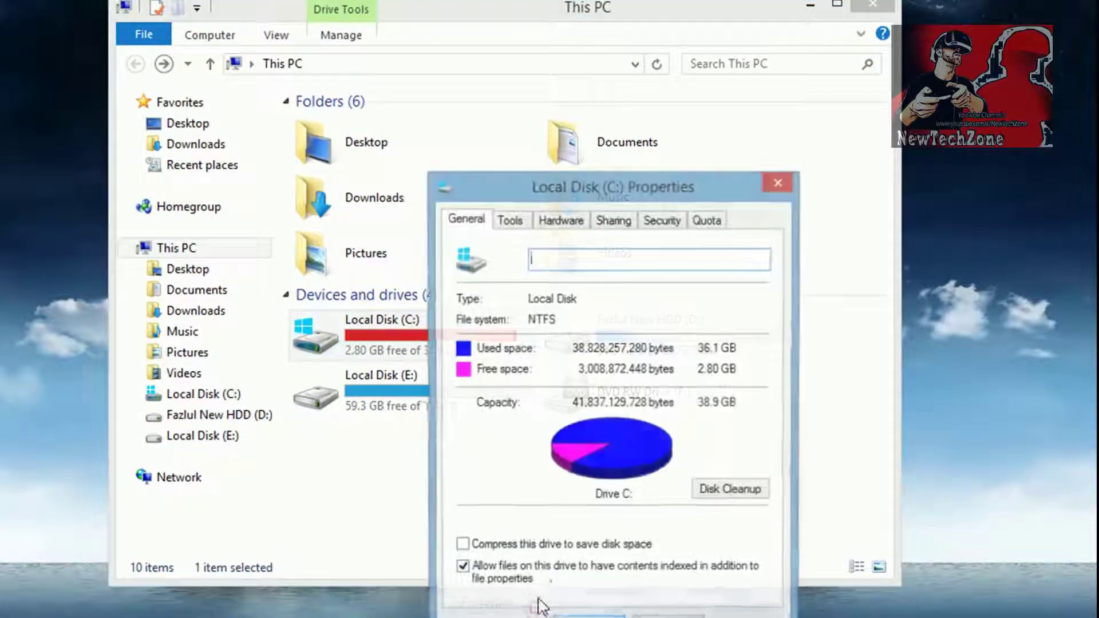
{"action": "left_click_drag", "start_coordinate": [580, 181], "coordinate": [499, 81]}
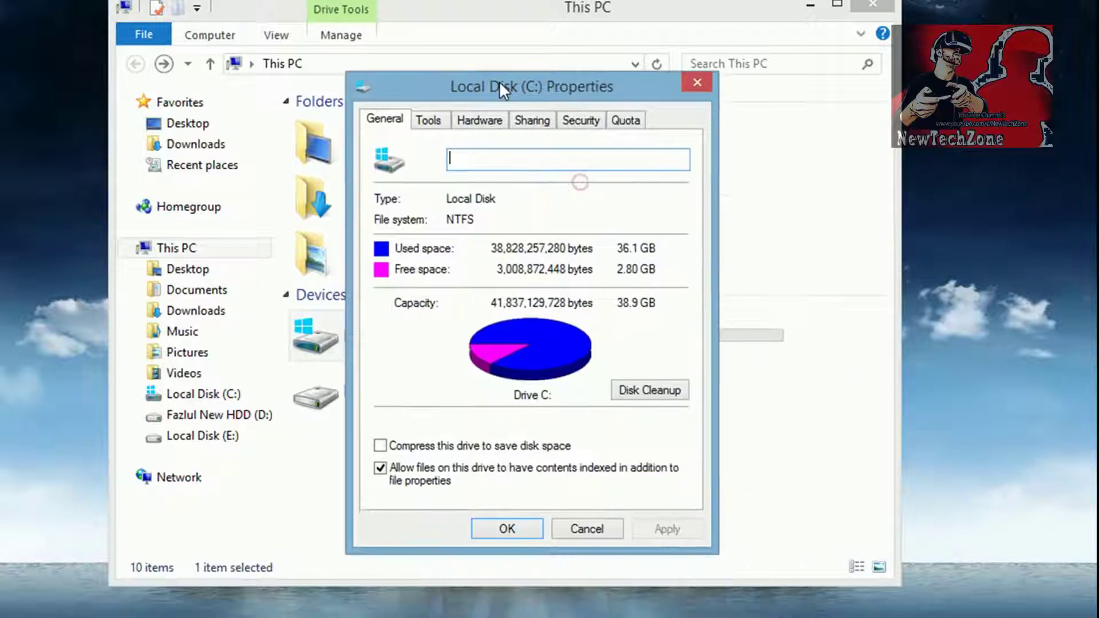
{"action": "left_click", "coordinate": [641, 393]}
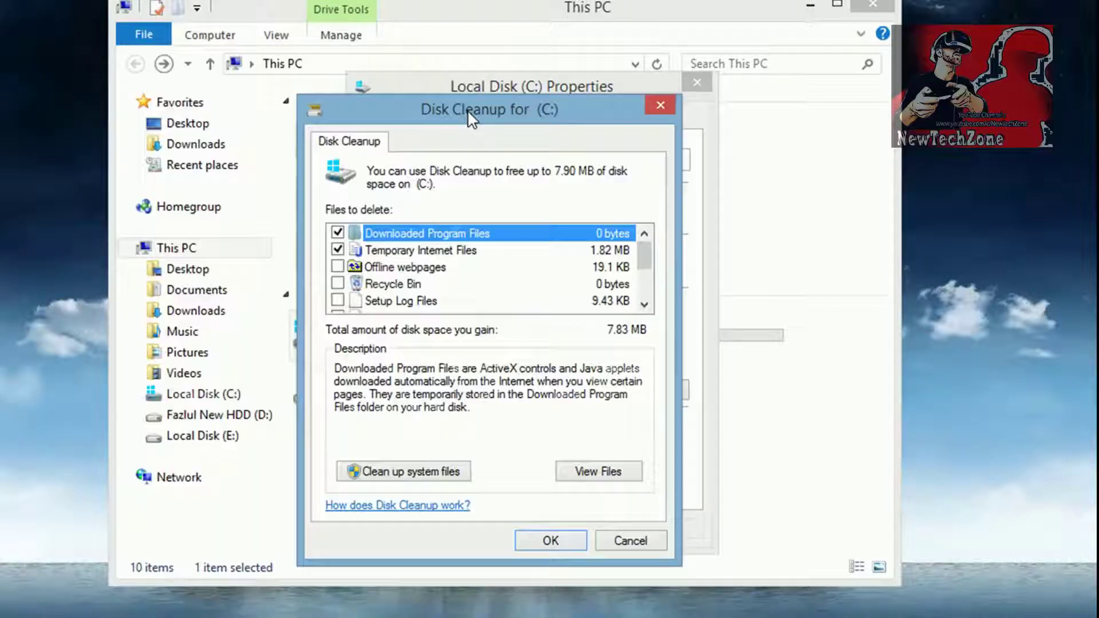
{"action": "left_click_drag", "start_coordinate": [467, 108], "coordinate": [646, 107]}
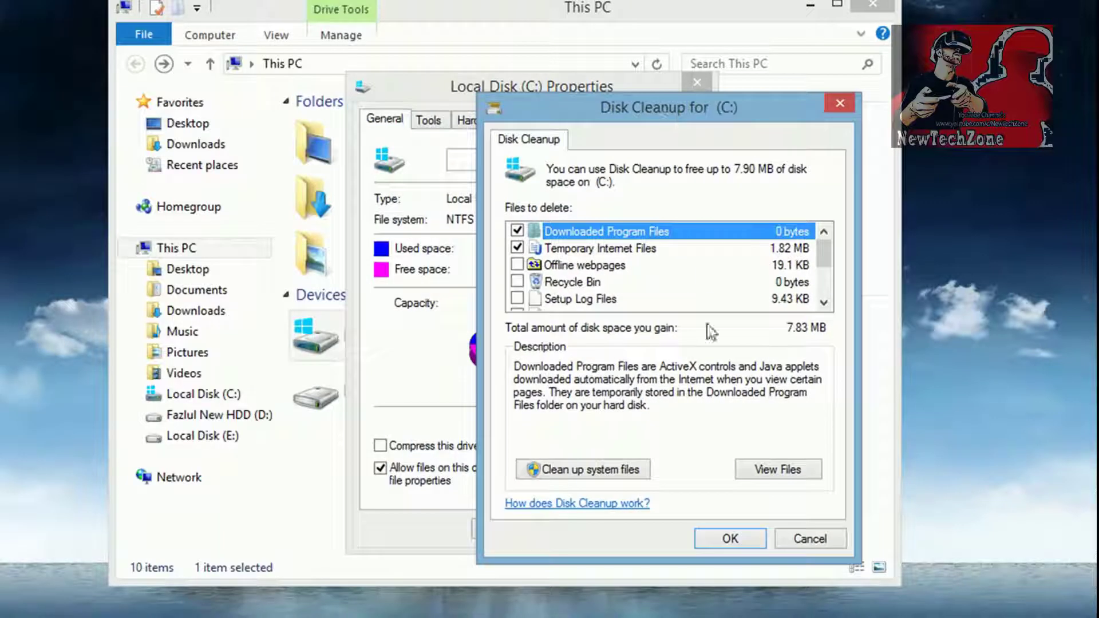
- Rescan including system files so Disk Cleanup offers up to 25.0 GB
{"action": "left_click", "coordinate": [588, 471]}
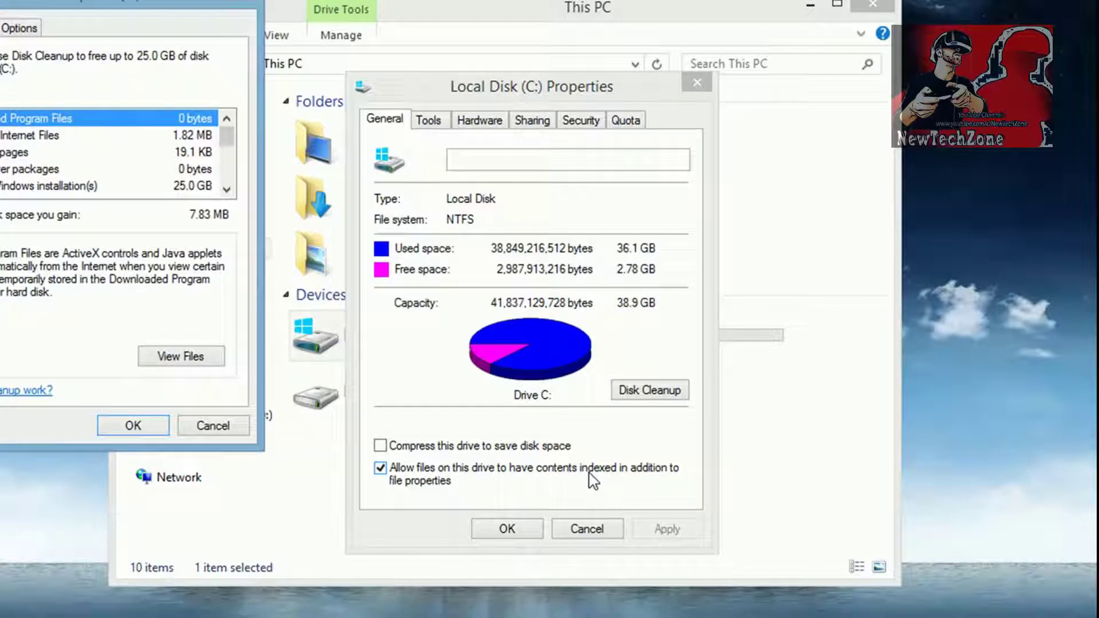
{"action": "left_click_drag", "start_coordinate": [120, 4], "coordinate": [502, 109]}
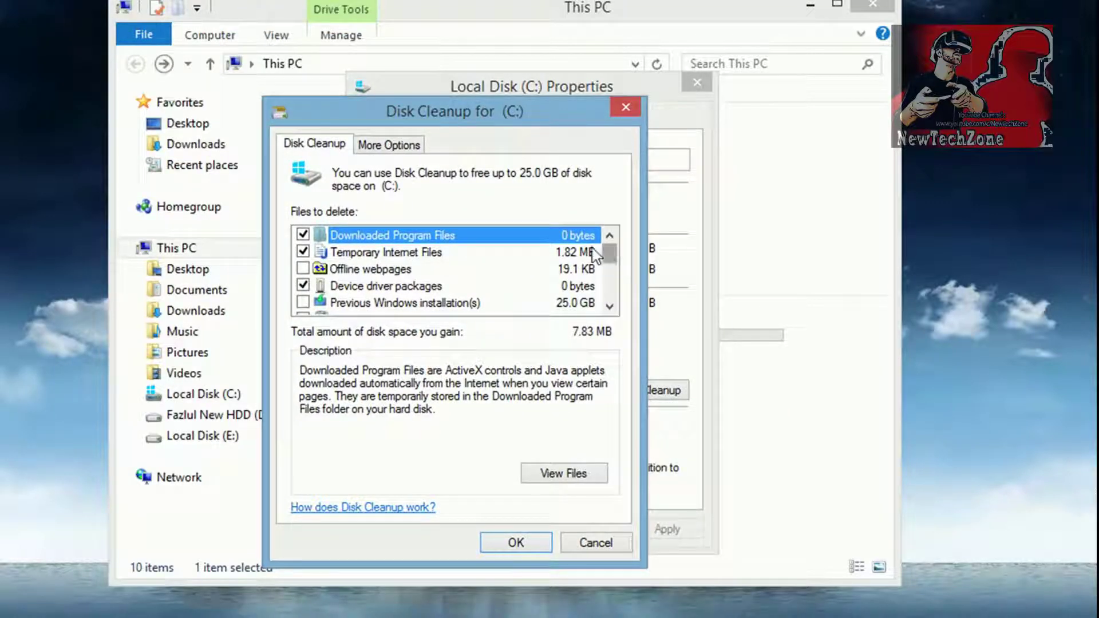
{"action": "scroll", "coordinate": [609, 290], "scroll_direction": "down", "scroll_amount": 3}
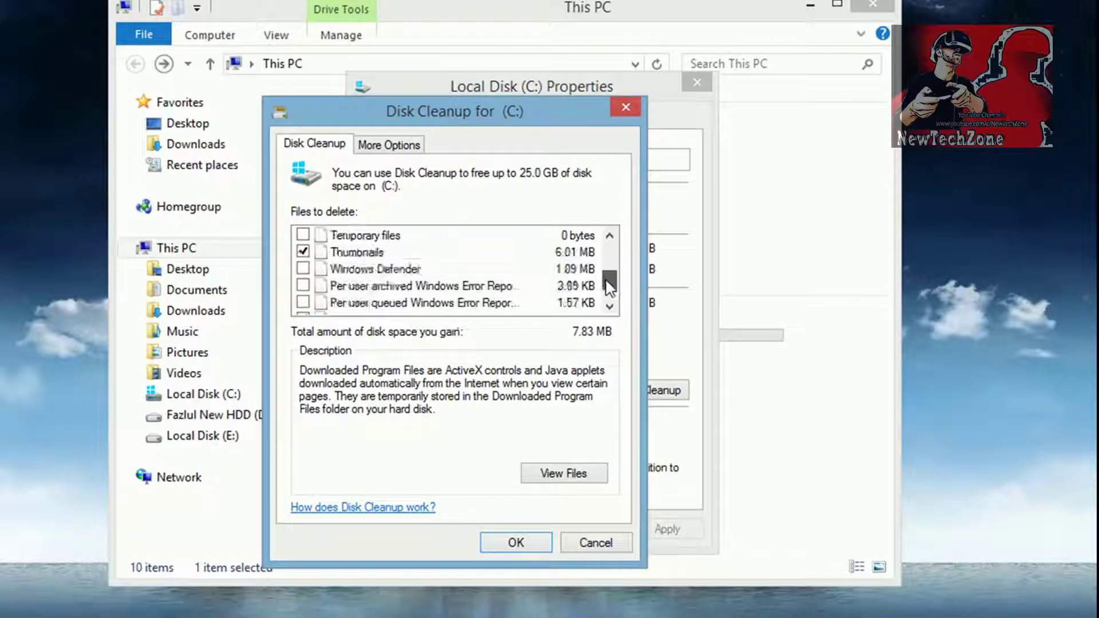
{"action": "scroll", "coordinate": [611, 312], "scroll_direction": "up", "scroll_amount": 3}
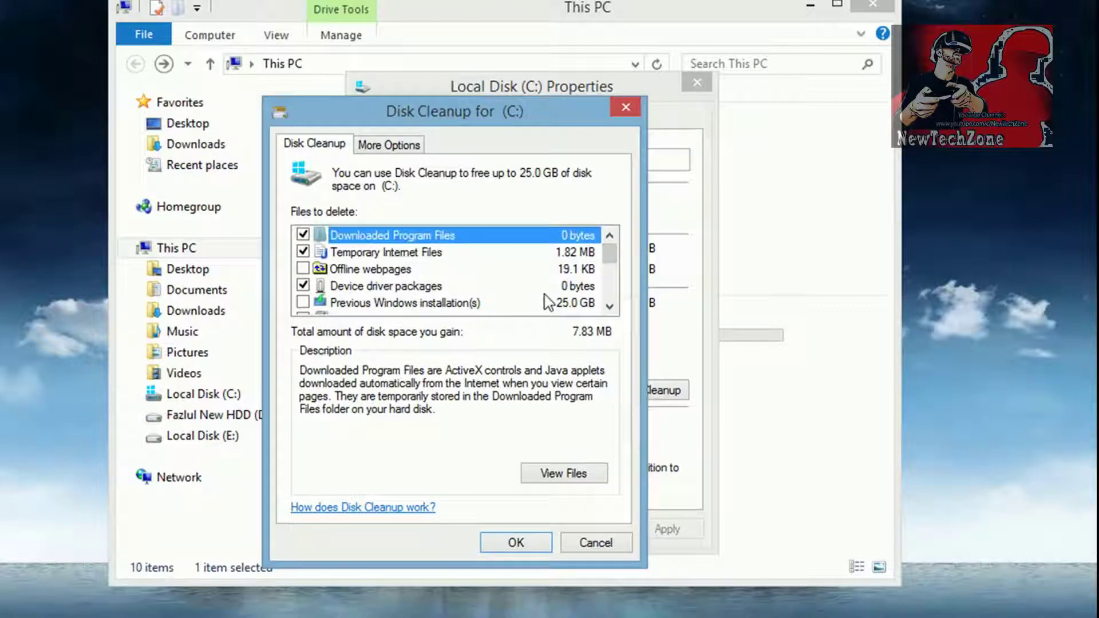
- Untick Downloaded Program Files, Temporary Internet Files, Device driver packages and Thumbnails
{"action": "left_click", "coordinate": [303, 235]}
{"action": "left_click", "coordinate": [302, 251]}
{"action": "left_click", "coordinate": [303, 285]}
{"action": "mouse_move", "coordinate": [609, 255]}
{"action": "left_mouse_down"}
{"action": "mouse_move", "coordinate": [611, 296]}
{"action": "mouse_move", "coordinate": [611, 237]}
{"action": "left_mouse_up"}
{"action": "left_click", "coordinate": [303, 252]}
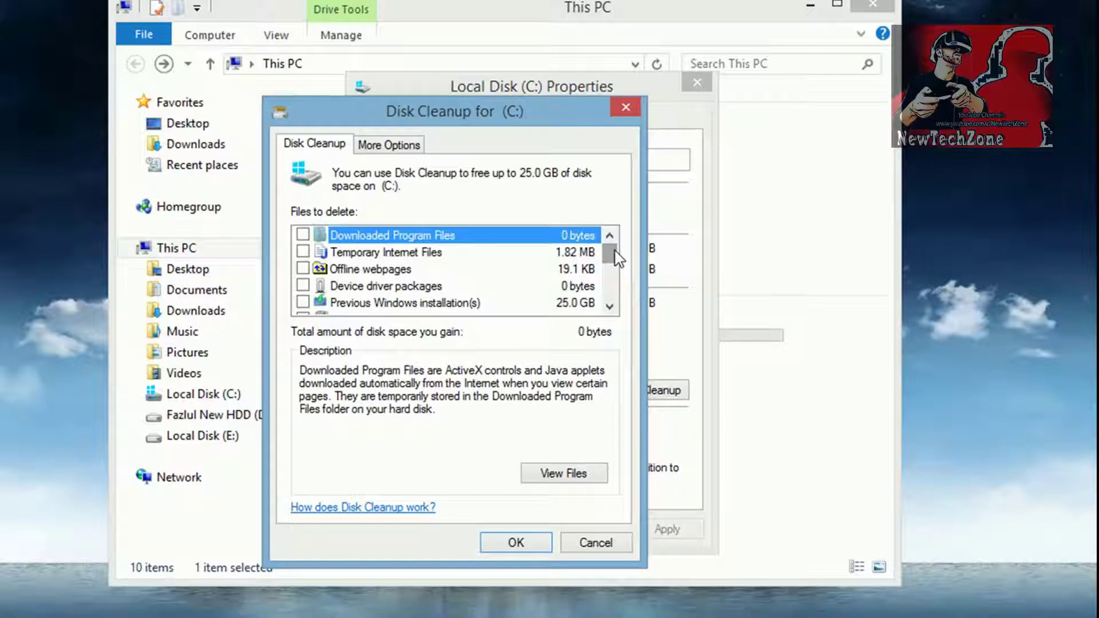
- Tick only Previous Windows installation(s), worth 25.0 GB, and confirm with OK
{"action": "left_click", "coordinate": [393, 303]}
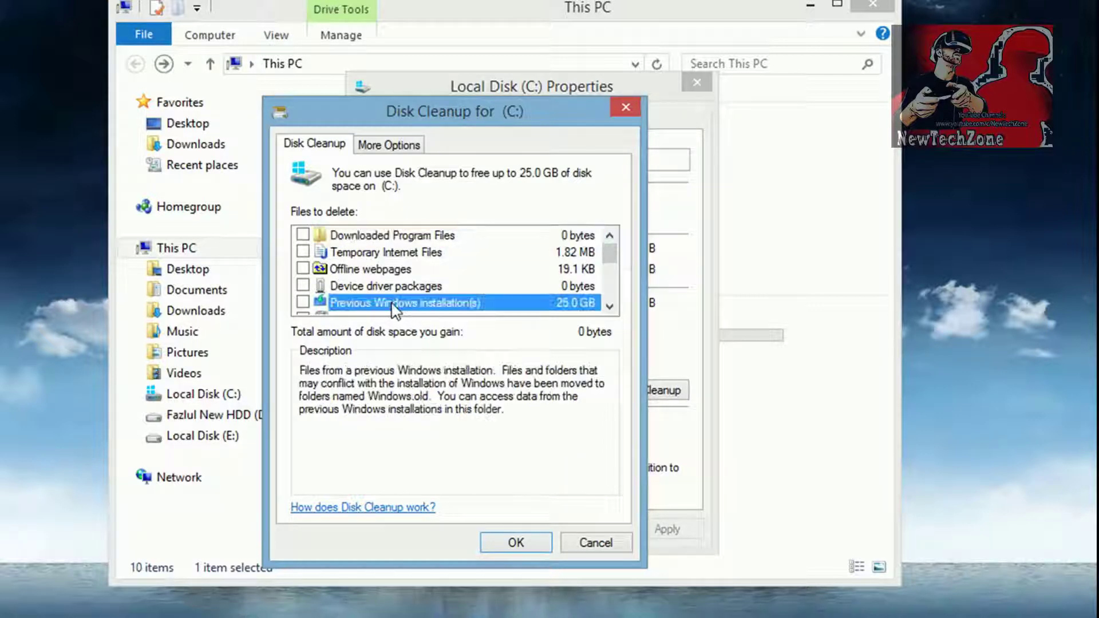
{"action": "left_click", "coordinate": [303, 302]}
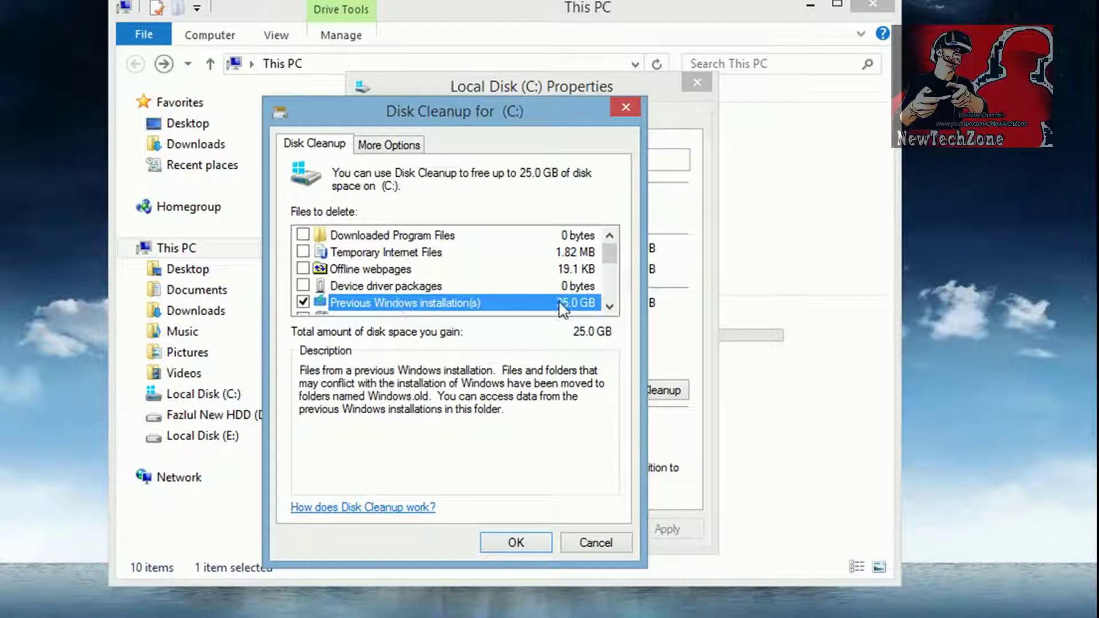
{"action": "left_click_drag", "start_coordinate": [610, 253], "coordinate": [610, 260]}
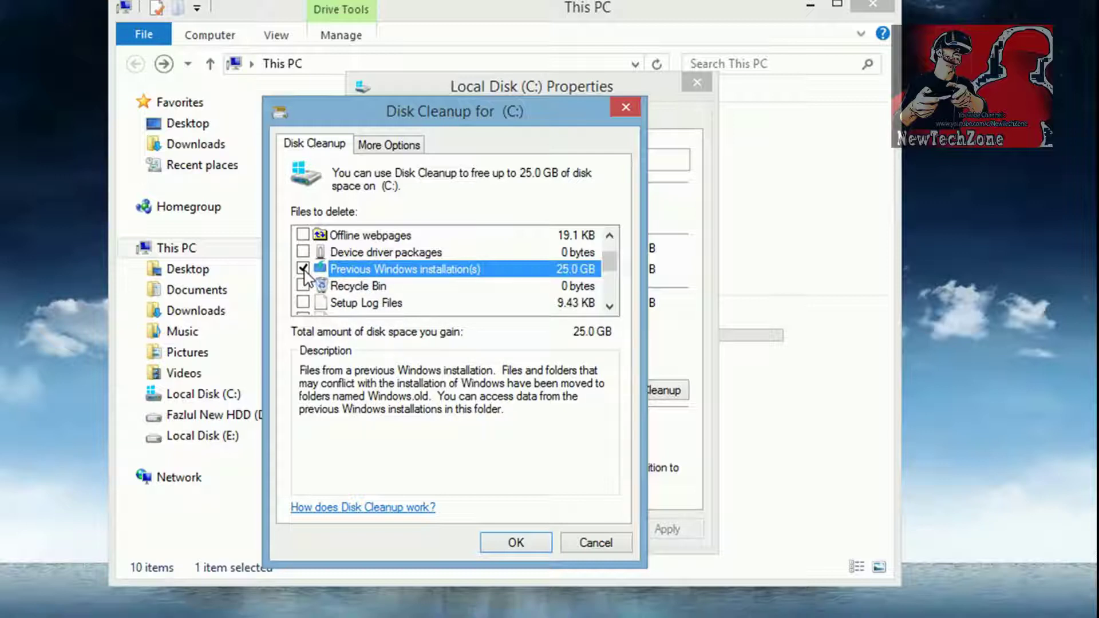
{"action": "left_click", "coordinate": [516, 542]}
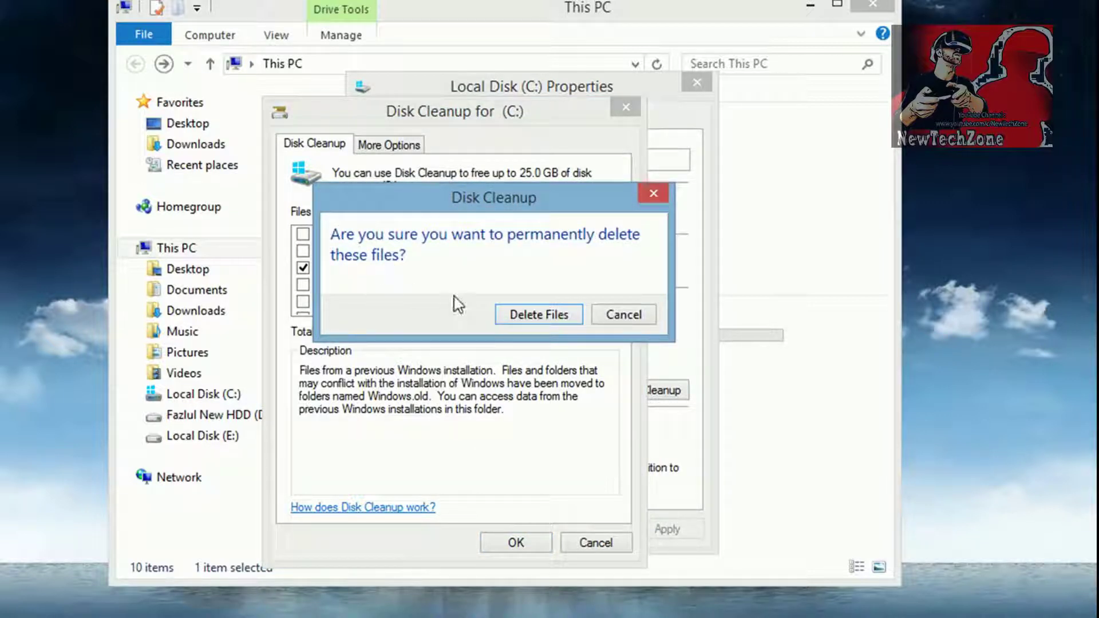
- Confirm Delete Files and let the previous Windows installation be removed
{"action": "left_click", "coordinate": [543, 316]}
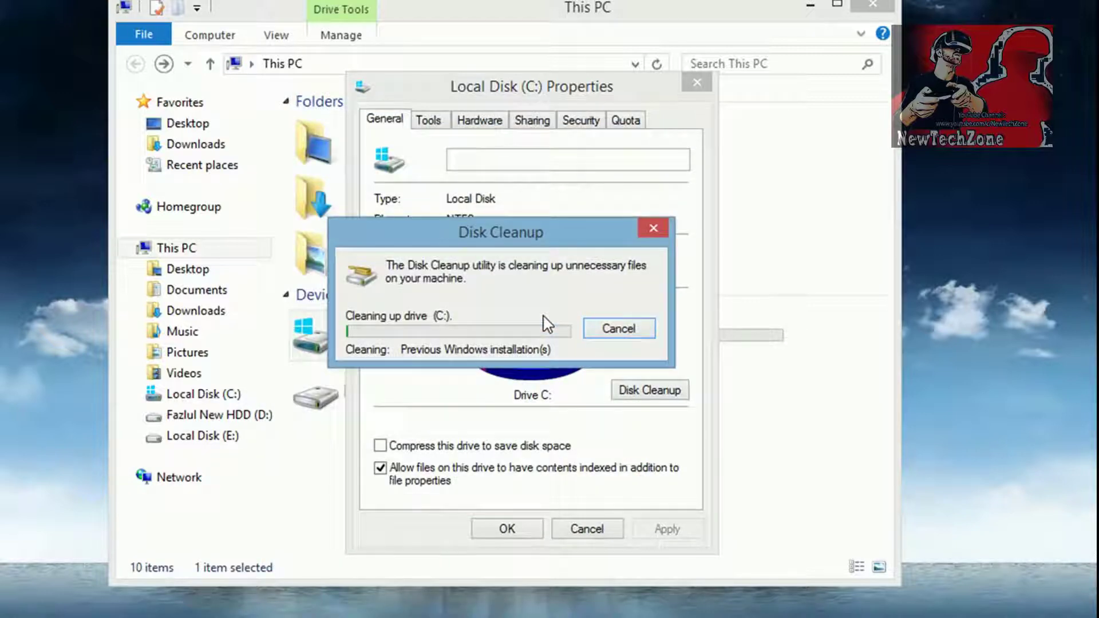
{"action": "left_click_drag", "start_coordinate": [478, 234], "coordinate": [521, 249]}
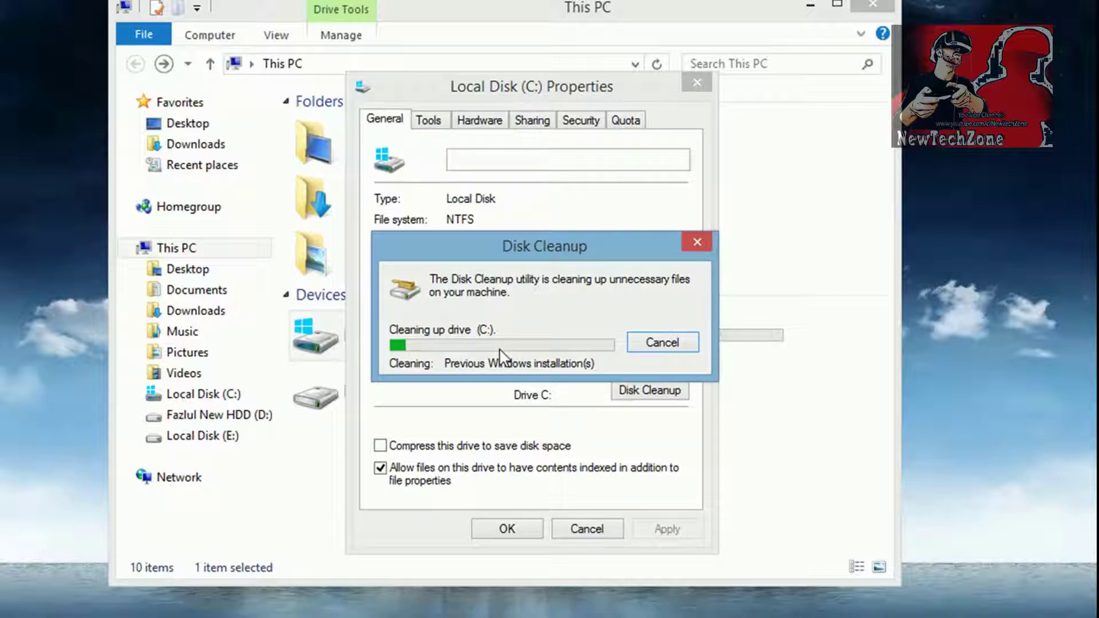
{"action": "left_click_drag", "start_coordinate": [517, 249], "coordinate": [613, 227]}
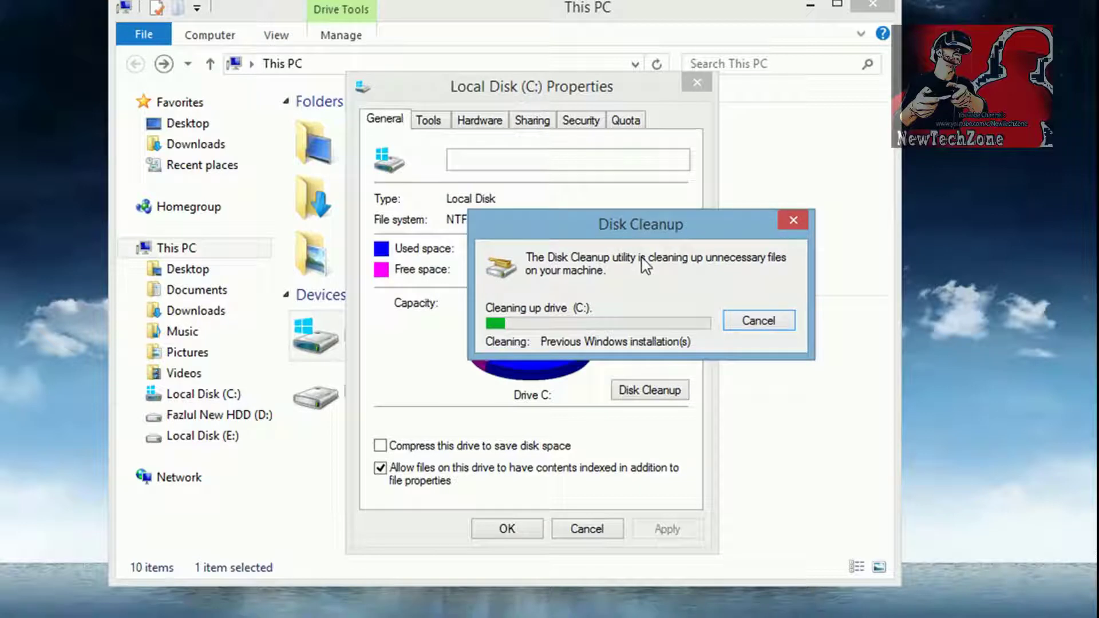
{"action": "left_click", "coordinate": [1017, 397]}
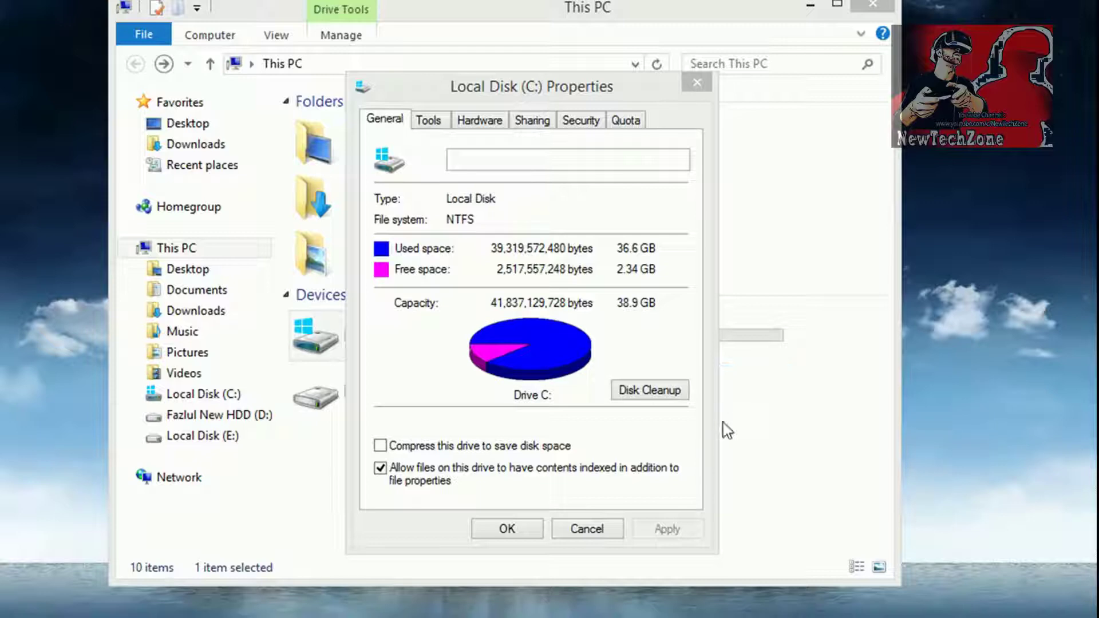
- Close the drive Properties and refresh This PC to show 23.8 GB free on C:
{"action": "left_click", "coordinate": [539, 527]}
{"action": "right_click", "coordinate": [511, 485]}
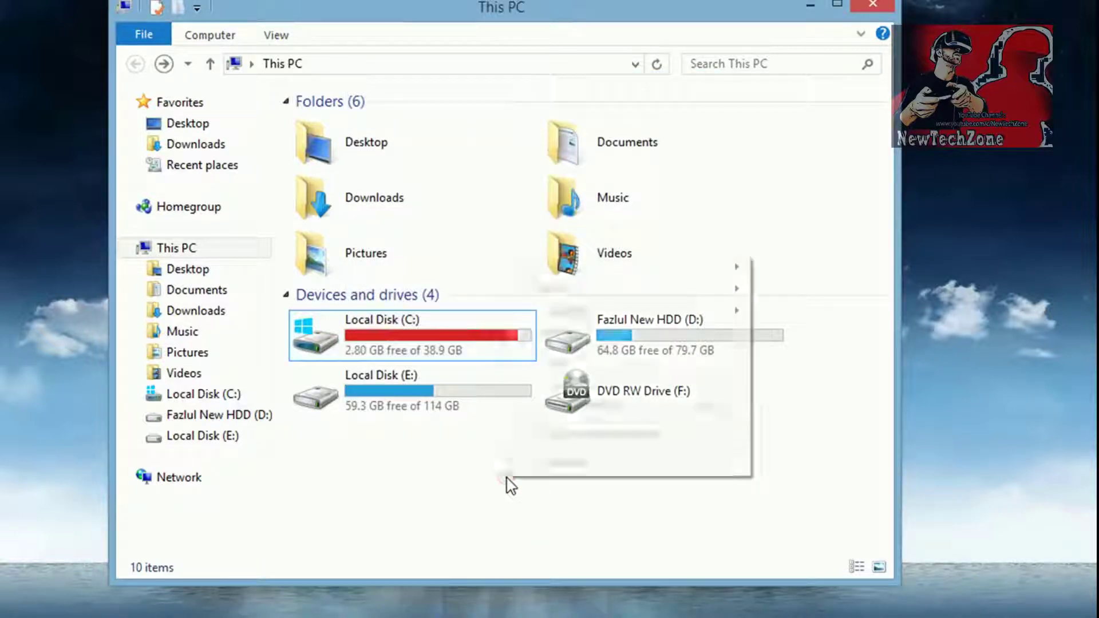
{"action": "left_click", "coordinate": [556, 332]}
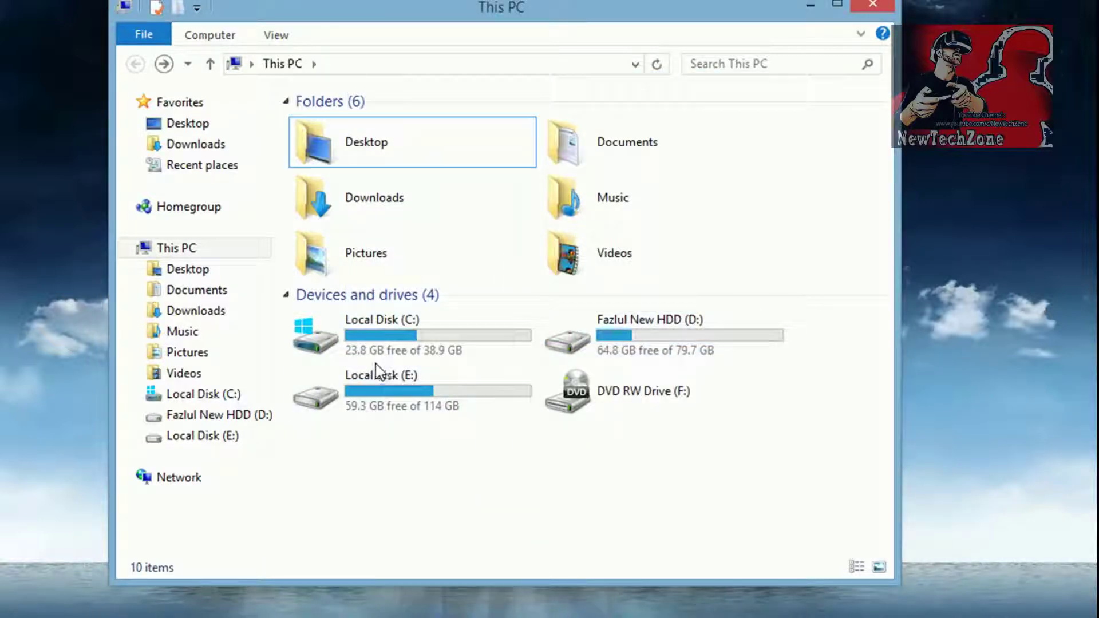